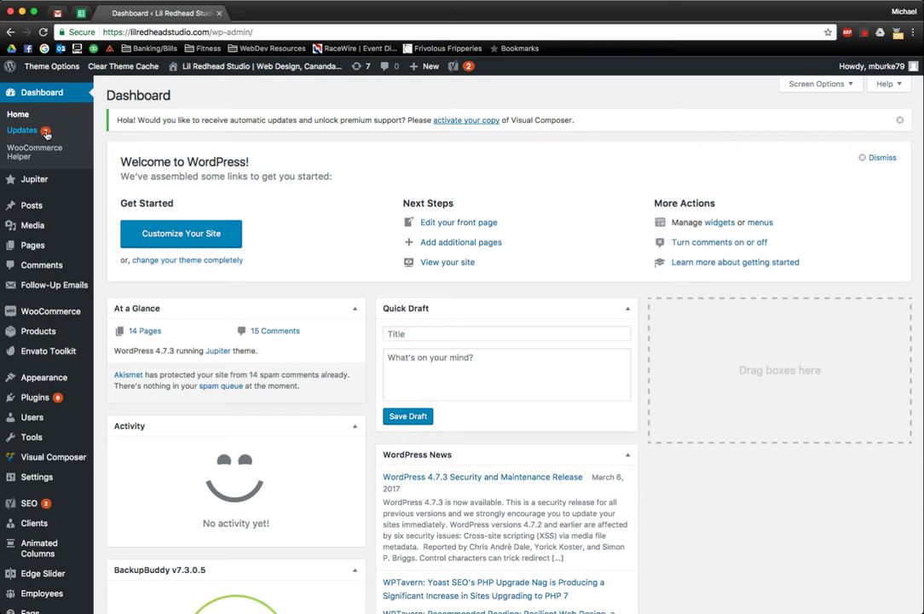
Open the WordPress updates page and review the plugins and themes that have new versions available.
{"action": "left_click", "coordinate": [23, 132]}
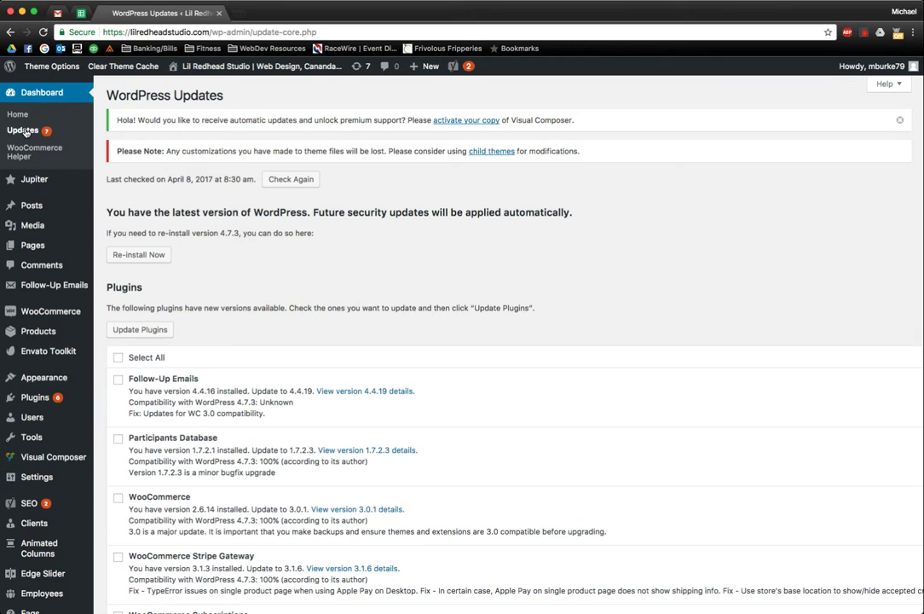
{"action": "scroll", "coordinate": [243, 170], "scroll_direction": "down", "scroll_amount": 2}
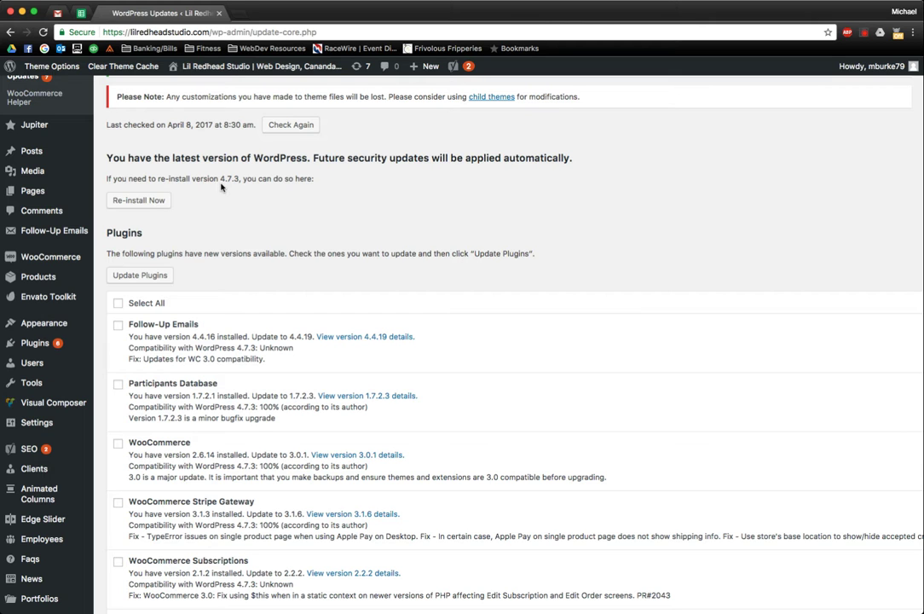
{"action": "scroll", "coordinate": [221, 186], "scroll_direction": "up", "scroll_amount": 3}
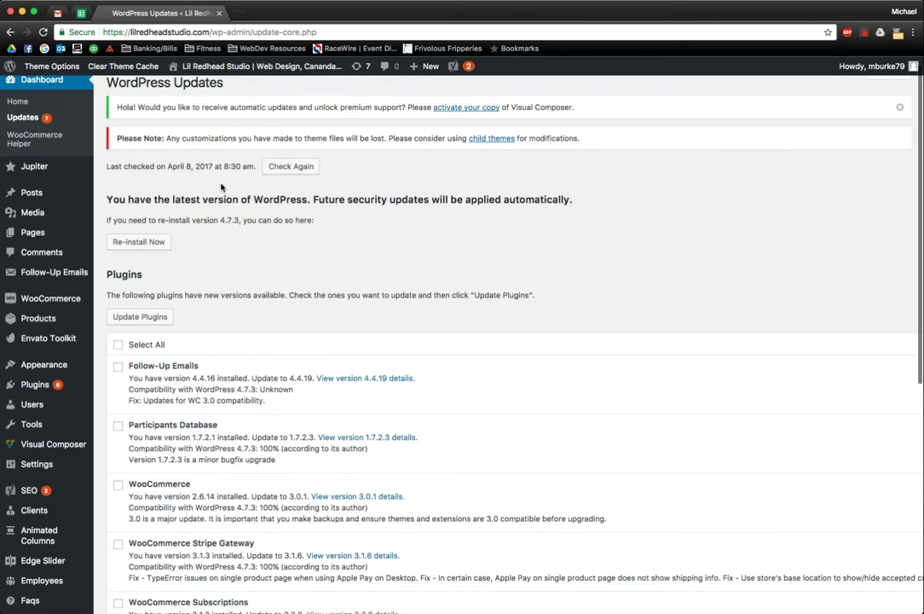
{"action": "scroll", "coordinate": [246, 176], "scroll_direction": "down", "scroll_amount": 3}
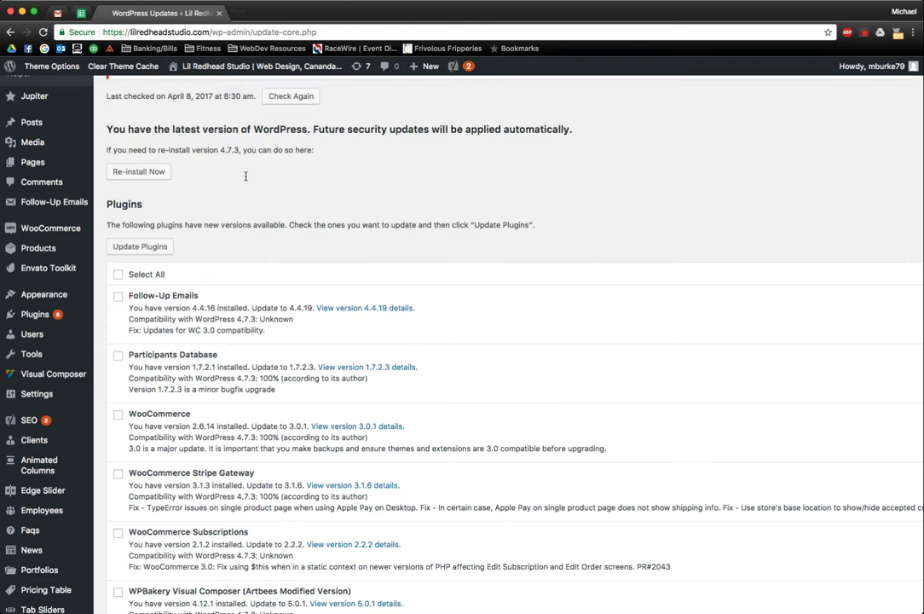
{"action": "scroll", "coordinate": [245, 177], "scroll_direction": "down", "scroll_amount": 5}
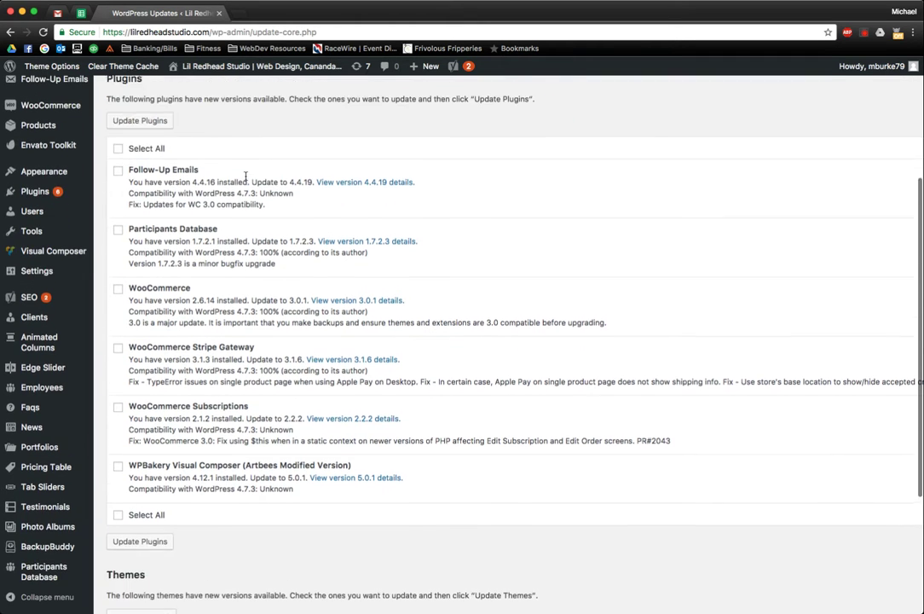
{"action": "scroll", "coordinate": [153, 130], "scroll_direction": "up", "scroll_amount": 1}
{"action": "scroll", "coordinate": [153, 130], "scroll_direction": "up", "scroll_amount": 1}
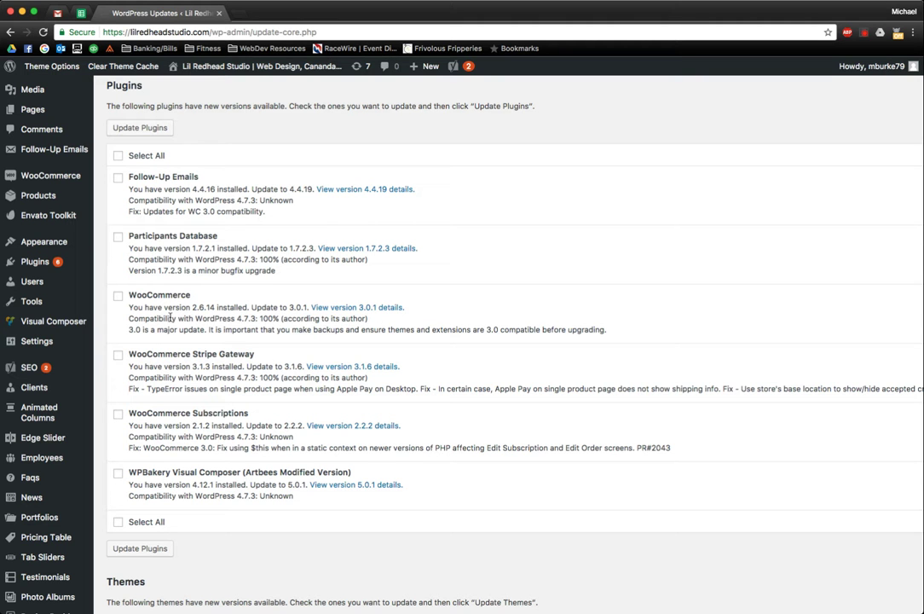
{"action": "scroll", "coordinate": [170, 300], "scroll_direction": "down", "scroll_amount": 2}
{"action": "scroll", "coordinate": [170, 300], "scroll_direction": "down", "scroll_amount": 4}
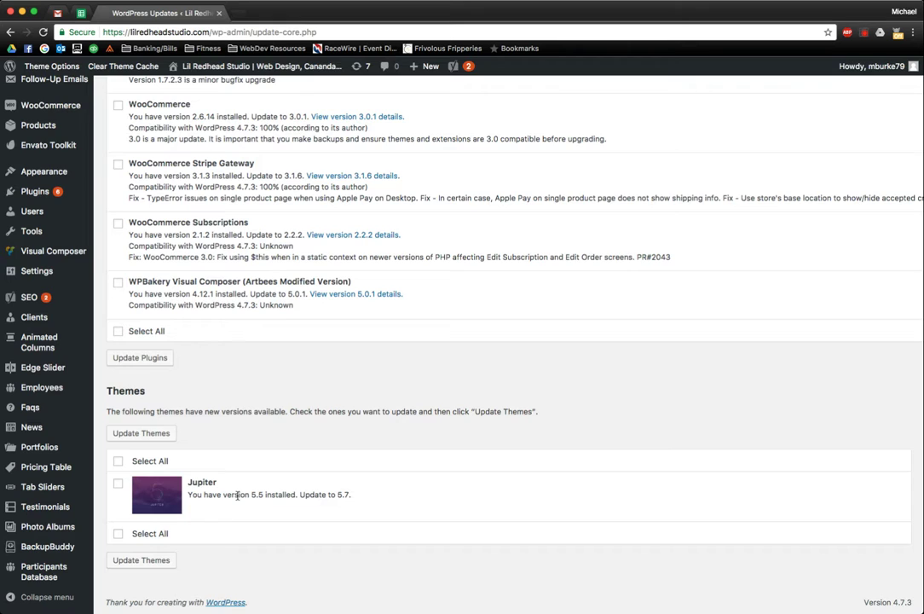
{"action": "scroll", "coordinate": [237, 495], "scroll_direction": "down", "scroll_amount": 2}
{"action": "scroll", "coordinate": [324, 443], "scroll_direction": "up", "scroll_amount": 4}
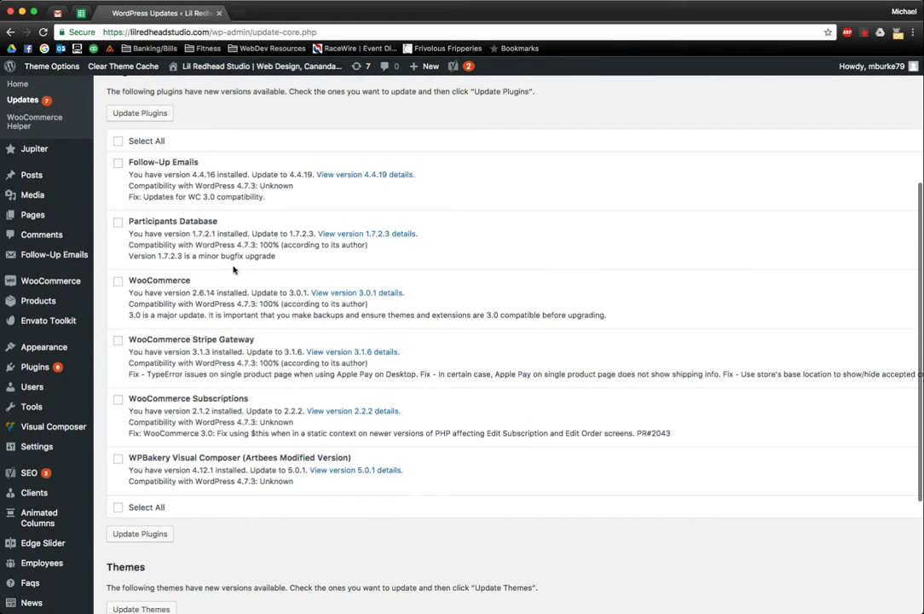
{"action": "scroll", "coordinate": [217, 286], "scroll_direction": "down", "scroll_amount": 4}
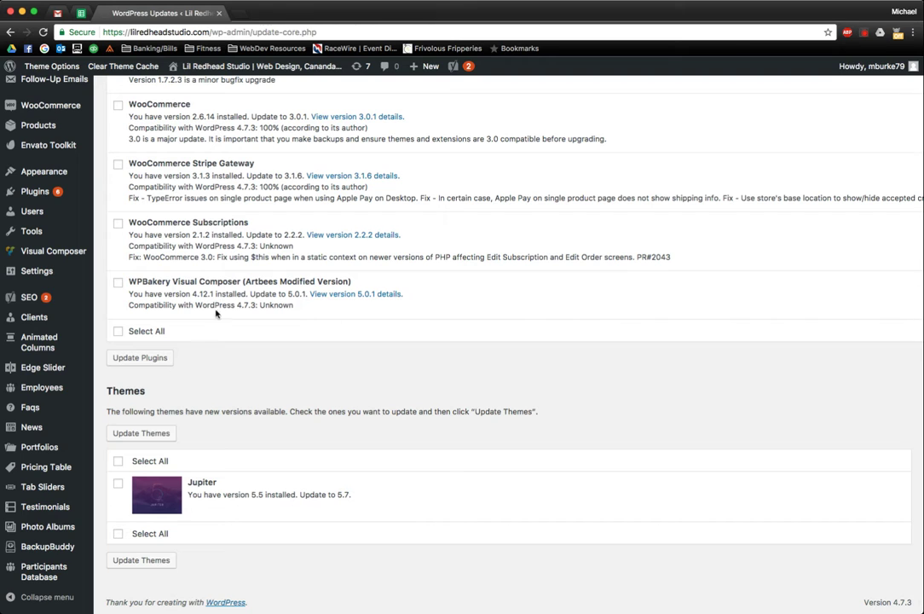
{"action": "left_click", "coordinate": [117, 484]}
{"action": "scroll", "coordinate": [112, 295], "scroll_direction": "up", "scroll_amount": 1}
{"action": "scroll", "coordinate": [111, 295], "scroll_direction": "up", "scroll_amount": 5}
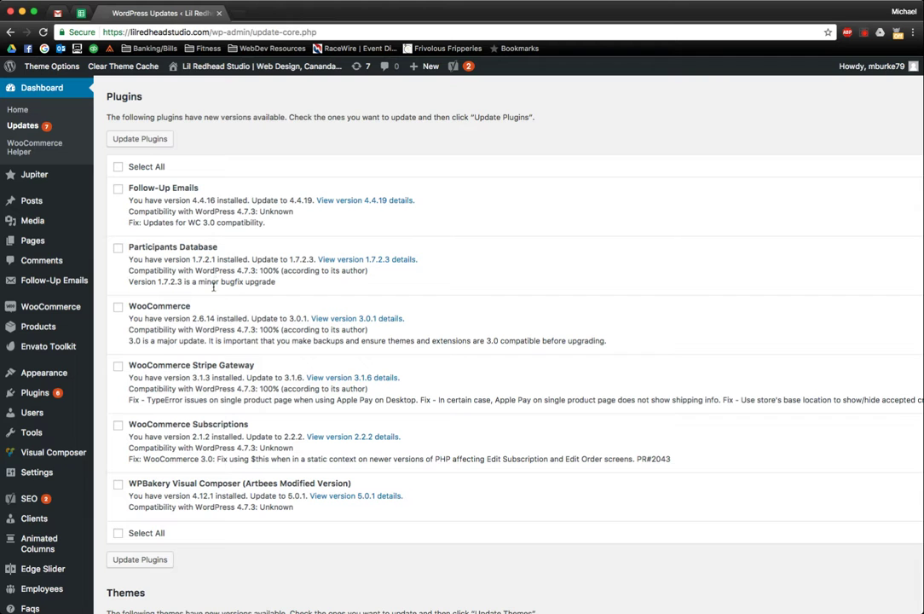
Open the installed plugins list and look through it for plugins with available updates.
{"action": "mouse_move", "coordinate": [34, 397]}
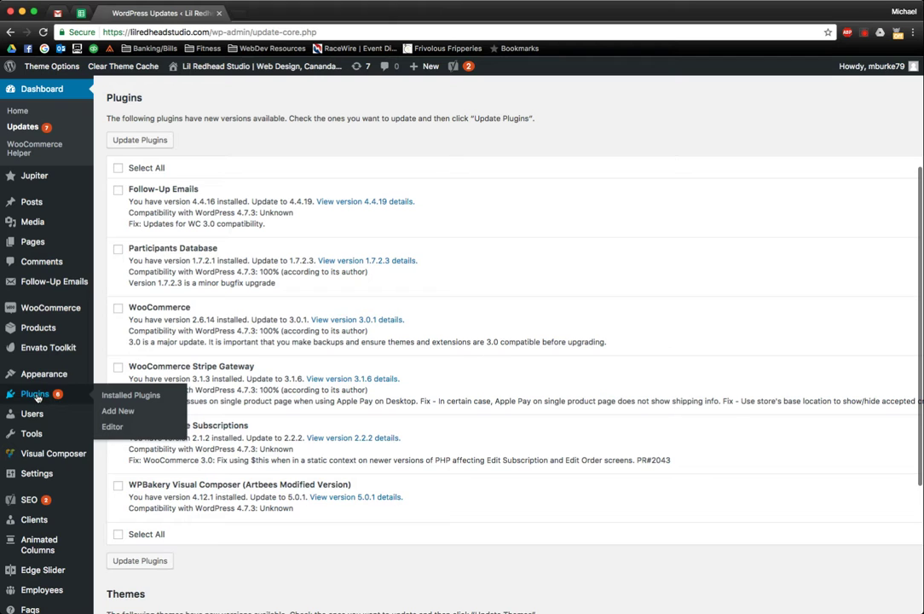
{"action": "left_click", "coordinate": [37, 397]}
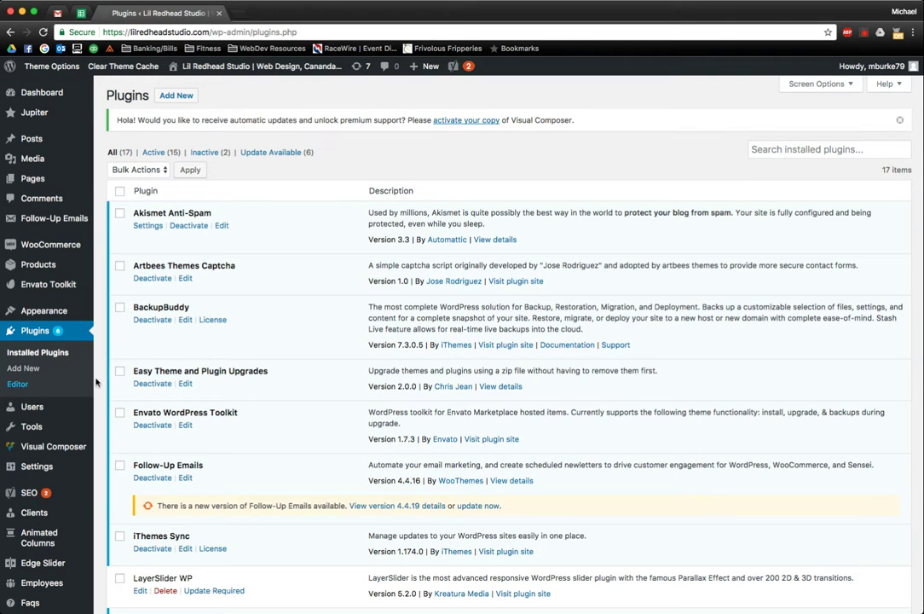
{"action": "scroll", "coordinate": [182, 321], "scroll_direction": "down", "scroll_amount": 5}
{"action": "scroll", "coordinate": [181, 327], "scroll_direction": "down", "scroll_amount": 8}
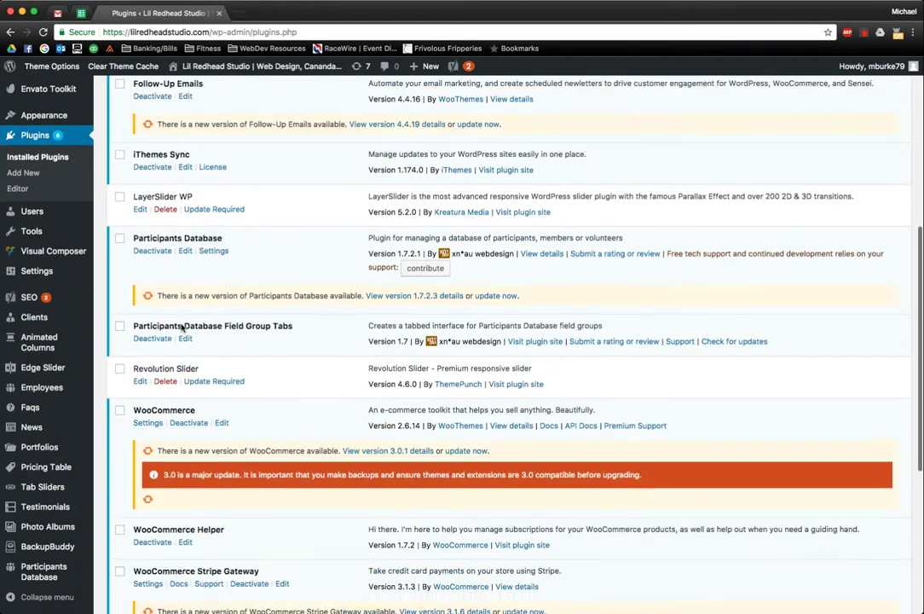
{"action": "scroll", "coordinate": [181, 327], "scroll_direction": "up", "scroll_amount": 7}
{"action": "scroll", "coordinate": [182, 327], "scroll_direction": "up", "scroll_amount": 4}
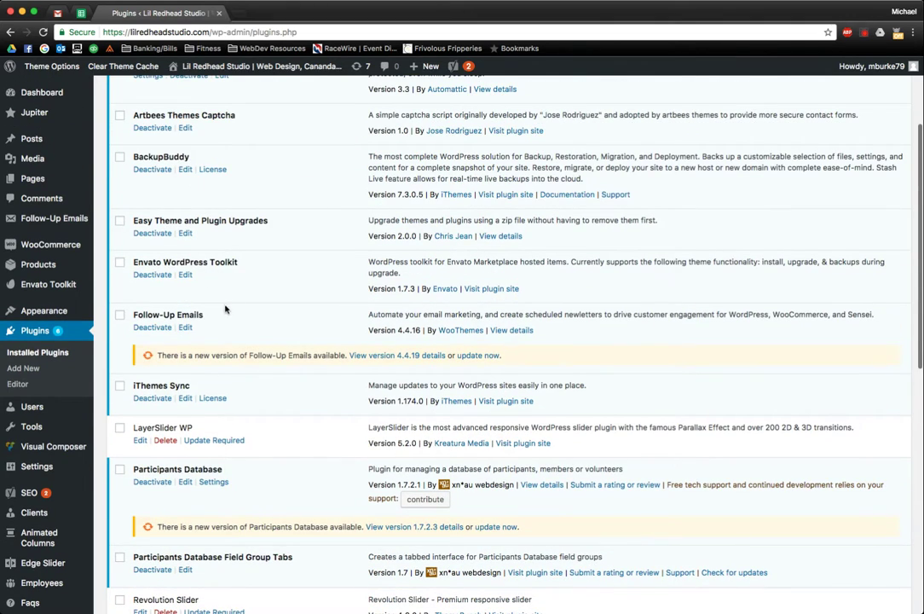
{"action": "scroll", "coordinate": [221, 314], "scroll_direction": "down", "scroll_amount": 4}
{"action": "scroll", "coordinate": [222, 309], "scroll_direction": "down", "scroll_amount": 2}
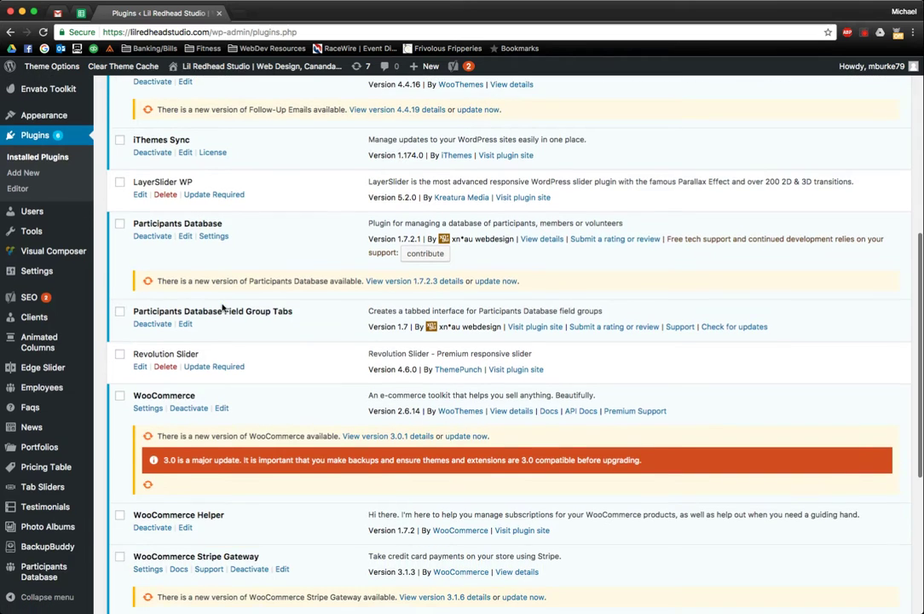
{"action": "scroll", "coordinate": [222, 309], "scroll_direction": "up", "scroll_amount": 3}
{"action": "scroll", "coordinate": [221, 309], "scroll_direction": "up", "scroll_amount": 6}
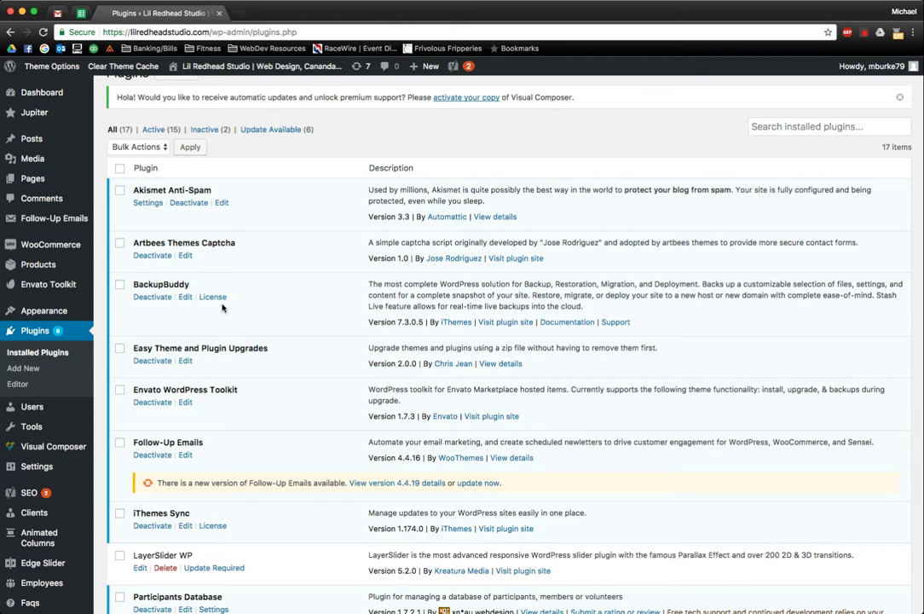
{"action": "scroll", "coordinate": [222, 308], "scroll_direction": "down", "scroll_amount": 3}
{"action": "scroll", "coordinate": [225, 307], "scroll_direction": "up", "scroll_amount": 2}
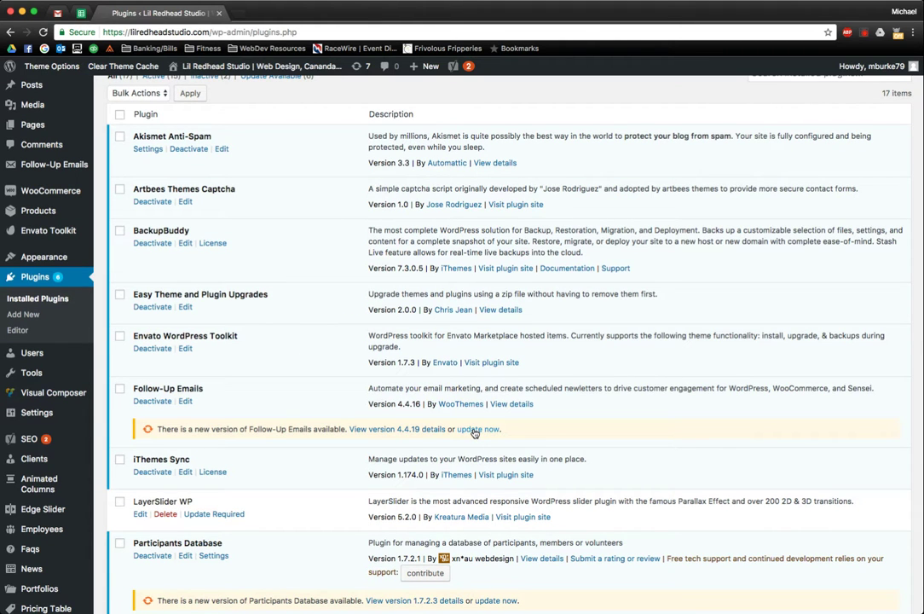
Select the Follow-Up Emails, Participants Database, WooCommerce Stripe Gateway and WooCommerce Subscriptions plugins.
{"action": "left_click", "coordinate": [122, 391]}
{"action": "scroll", "coordinate": [122, 388], "scroll_direction": "down", "scroll_amount": 5}
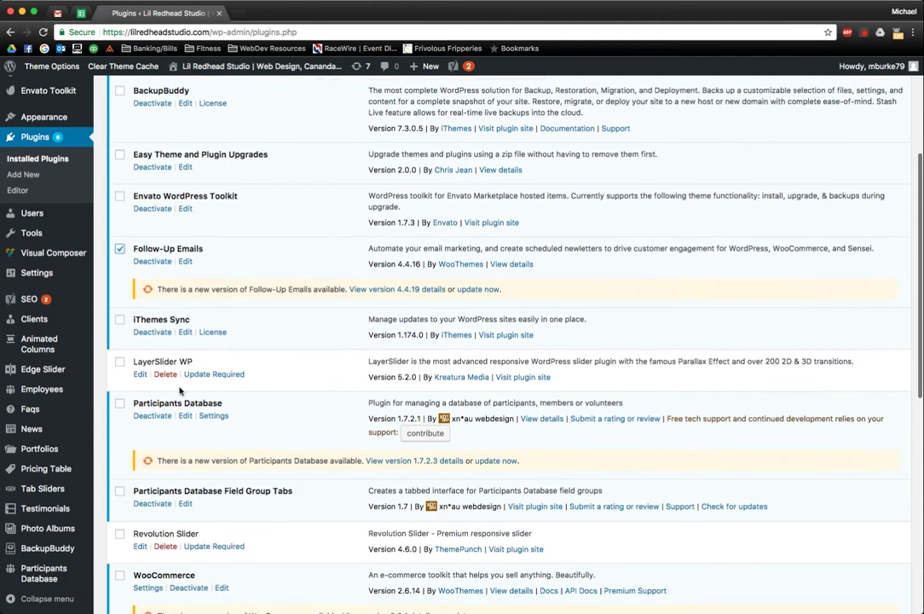
{"action": "left_click", "coordinate": [120, 384]}
{"action": "scroll", "coordinate": [201, 392], "scroll_direction": "down", "scroll_amount": 5}
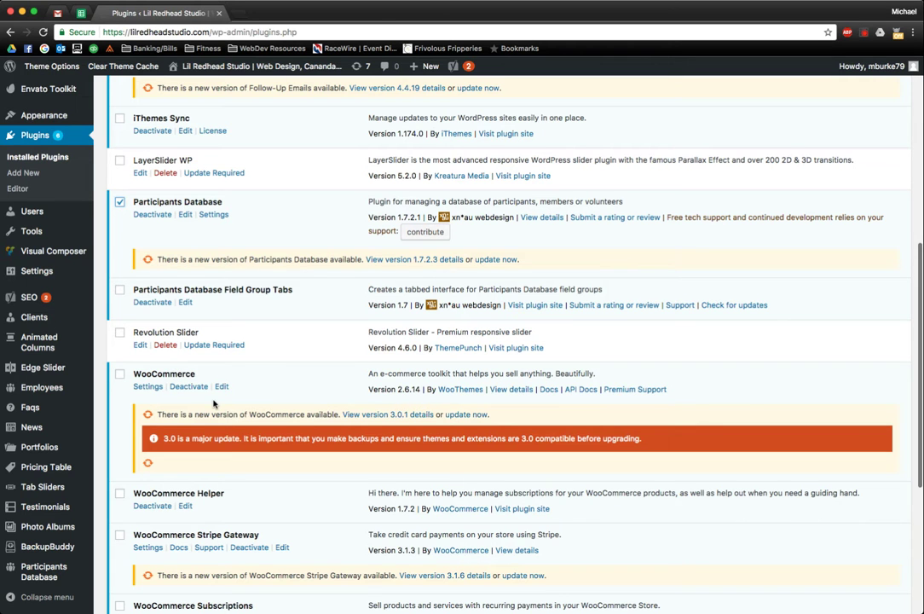
{"action": "scroll", "coordinate": [238, 421], "scroll_direction": "up", "scroll_amount": 1}
{"action": "scroll", "coordinate": [214, 402], "scroll_direction": "down", "scroll_amount": 5}
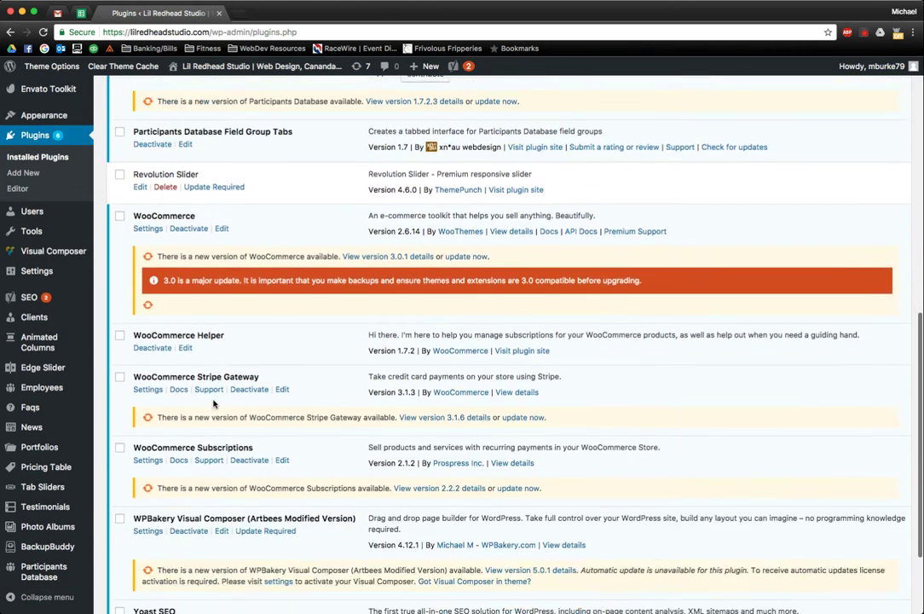
{"action": "left_click", "coordinate": [119, 349]}
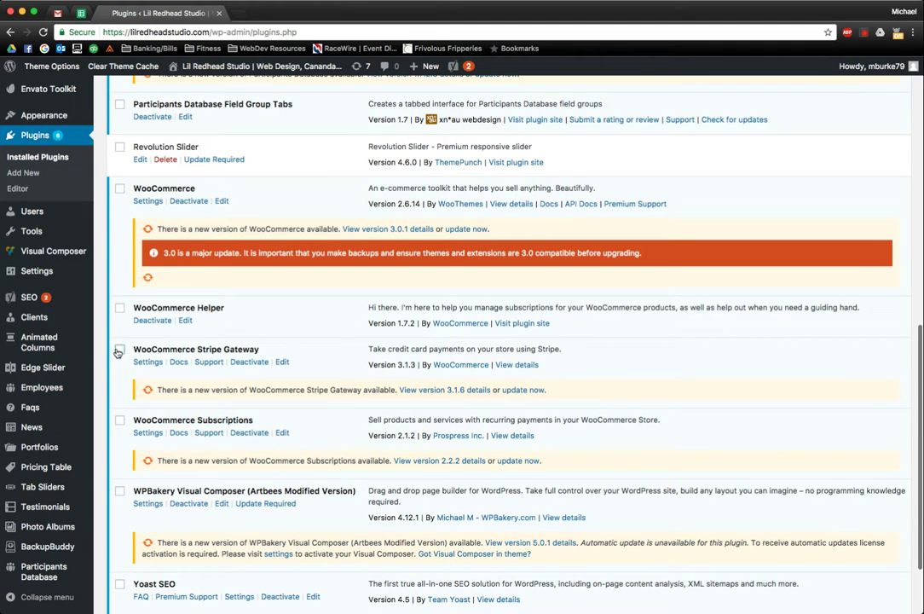
{"action": "left_click", "coordinate": [119, 420]}
{"action": "scroll", "coordinate": [228, 420], "scroll_direction": "down", "scroll_amount": 3}
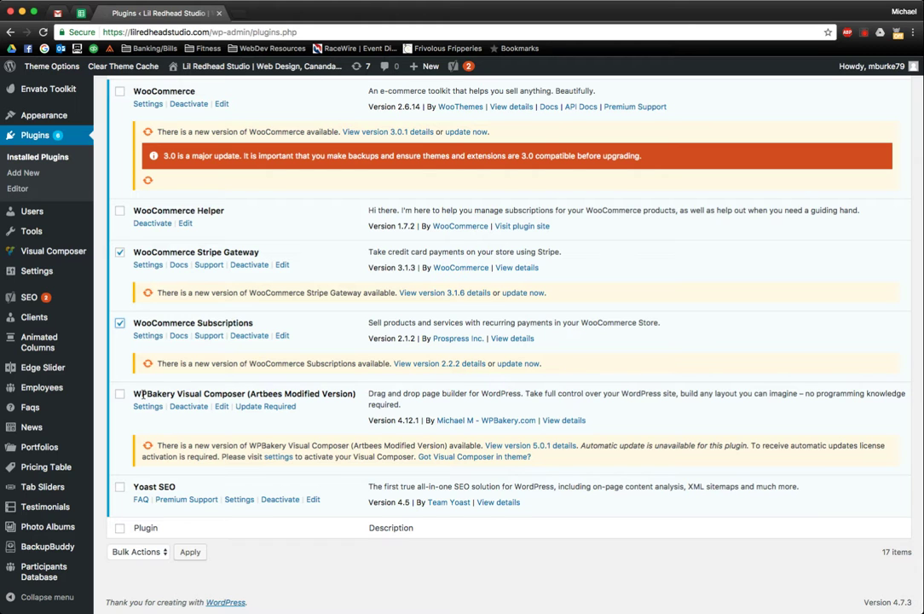
Apply the Update bulk action to the selected plugins.
{"action": "scroll", "coordinate": [204, 393], "scroll_direction": "up", "scroll_amount": 1}
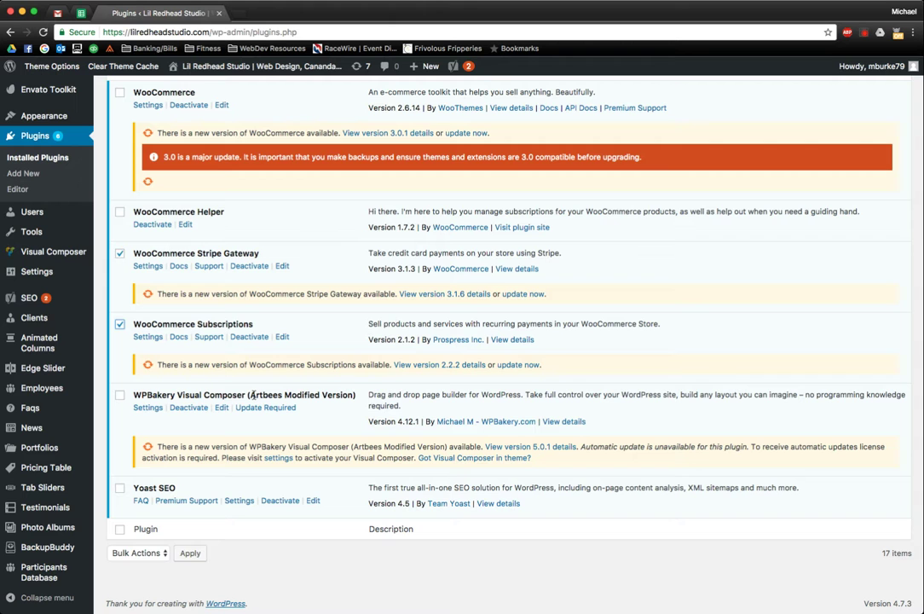
{"action": "scroll", "coordinate": [252, 394], "scroll_direction": "up", "scroll_amount": 1}
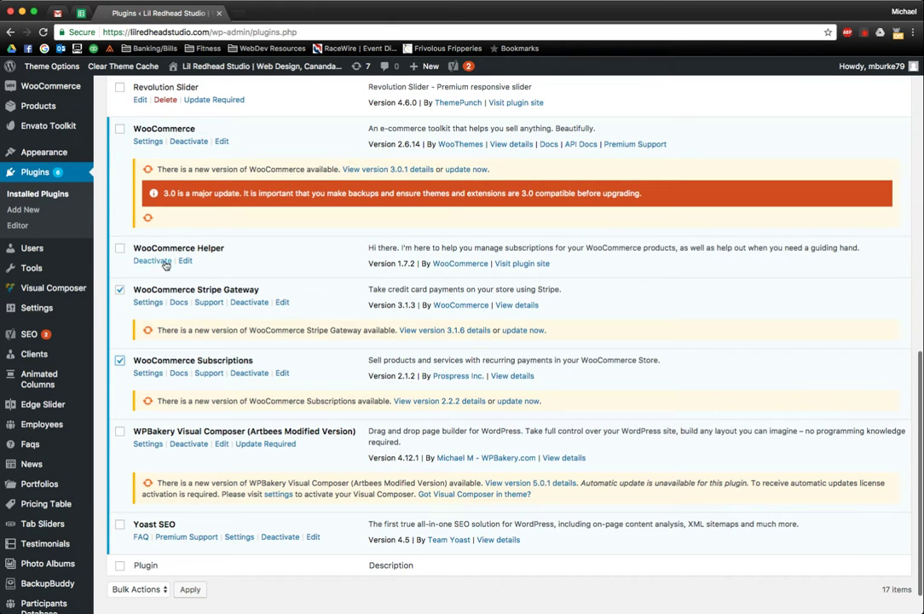
{"action": "scroll", "coordinate": [162, 239], "scroll_direction": "down", "scroll_amount": 1}
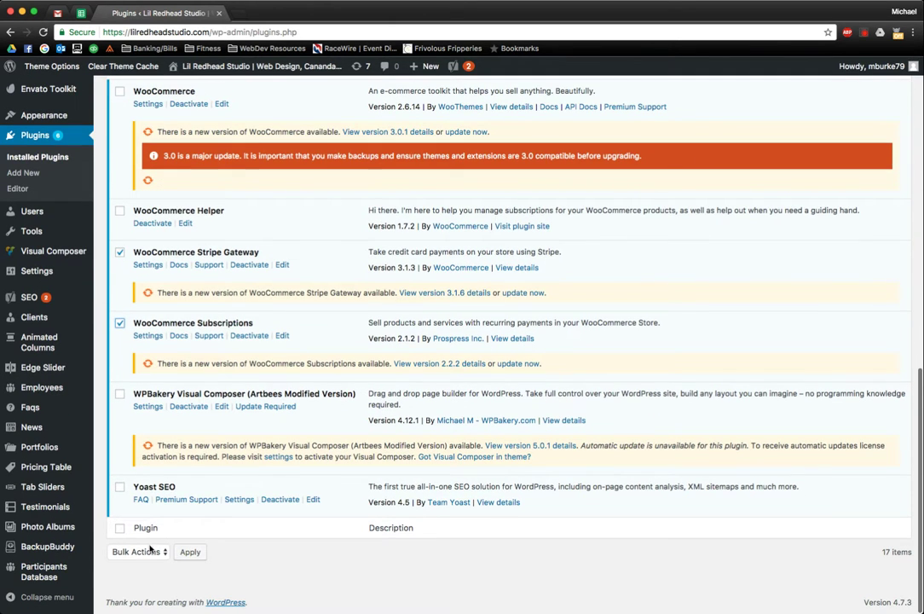
{"action": "left_click", "coordinate": [139, 552]}
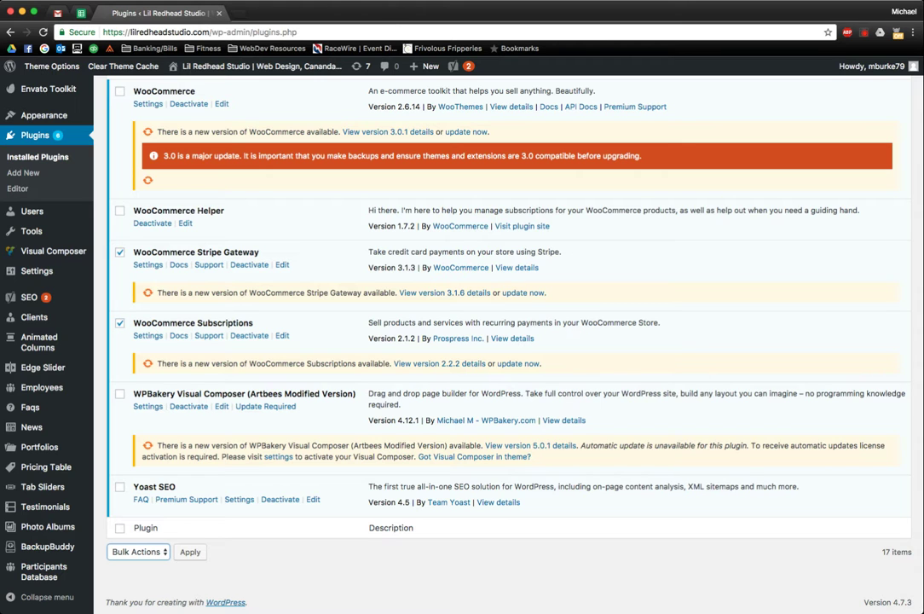
{"action": "left_click", "coordinate": [148, 583]}
{"action": "left_click", "coordinate": [189, 552]}
Examine the update status of each selected plugin and check which plugins still have pending updates.
{"action": "scroll", "coordinate": [189, 558], "scroll_direction": "up", "scroll_amount": 10}
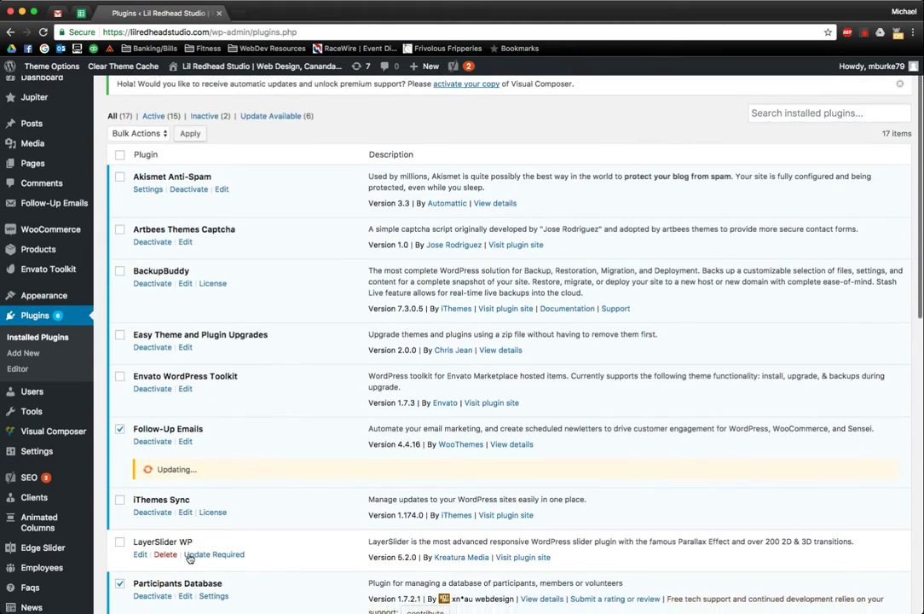
{"action": "scroll", "coordinate": [189, 563], "scroll_direction": "down", "scroll_amount": 2}
{"action": "scroll", "coordinate": [174, 405], "scroll_direction": "down", "scroll_amount": 2}
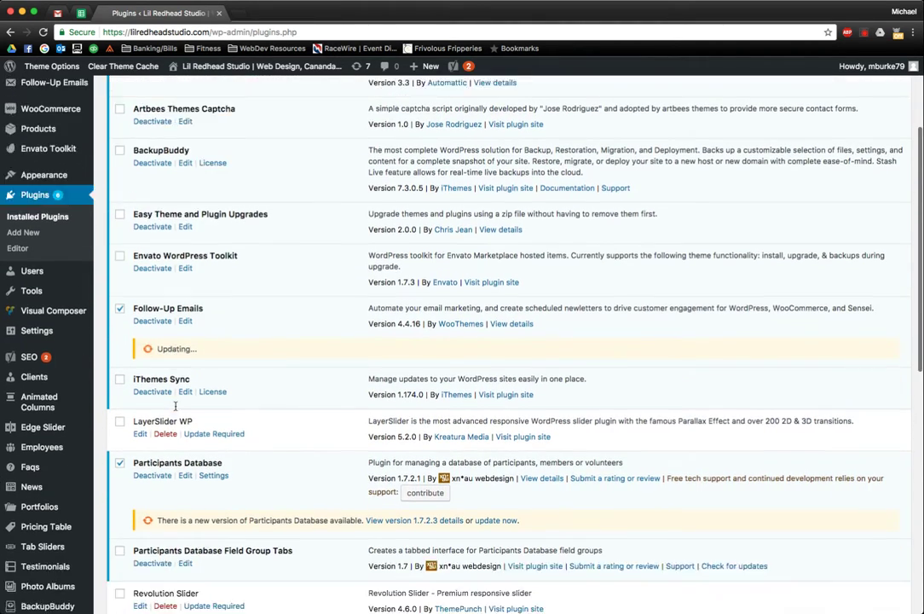
{"action": "scroll", "coordinate": [175, 405], "scroll_direction": "down", "scroll_amount": 1}
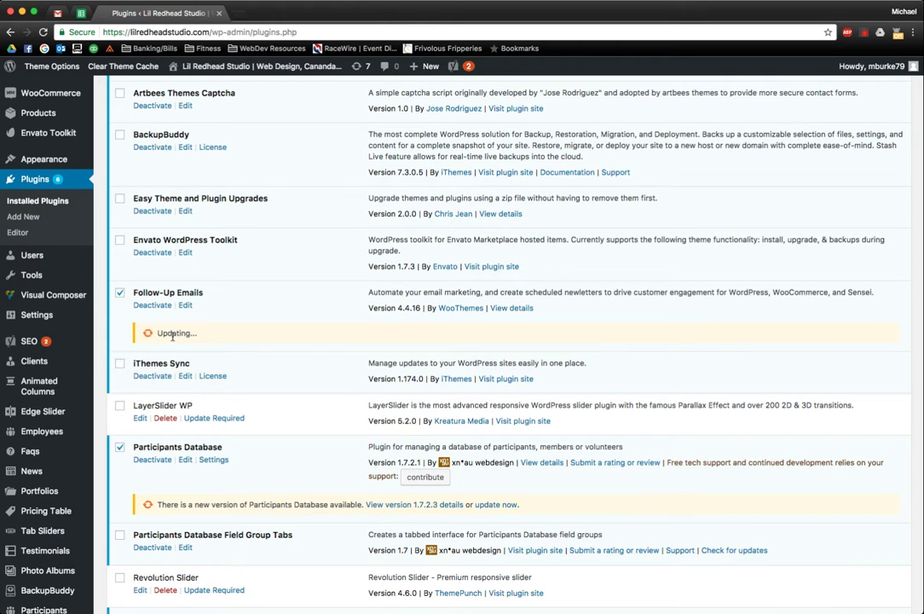
{"action": "scroll", "coordinate": [173, 335], "scroll_direction": "down", "scroll_amount": 5}
{"action": "scroll", "coordinate": [173, 337], "scroll_direction": "down", "scroll_amount": 6}
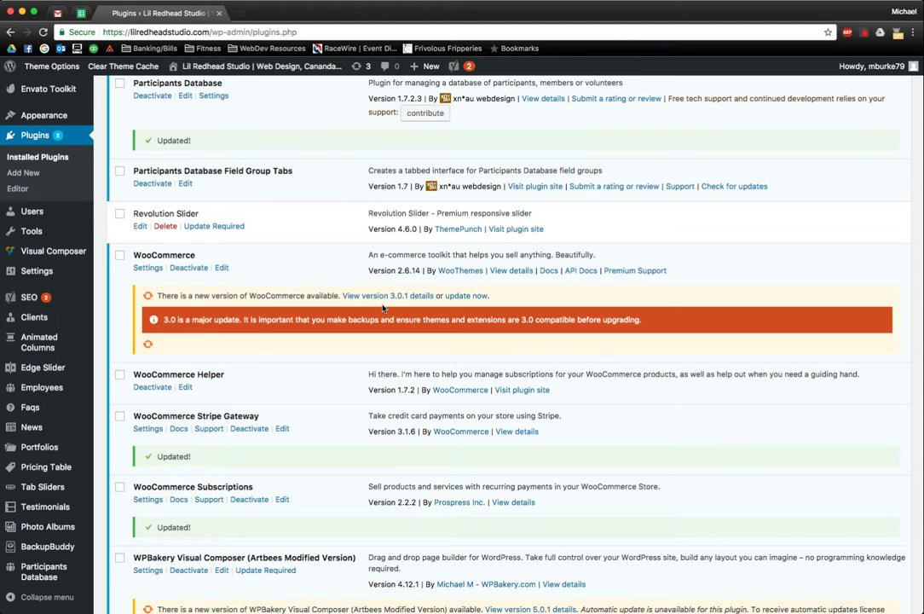
{"action": "scroll", "coordinate": [297, 255], "scroll_direction": "down", "scroll_amount": 3}
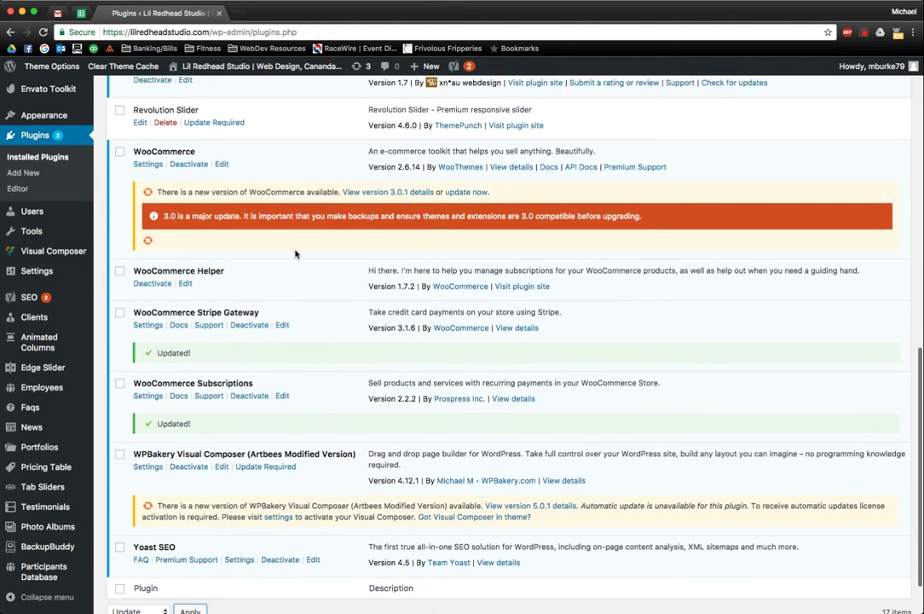
{"action": "scroll", "coordinate": [295, 253], "scroll_direction": "up", "scroll_amount": 4}
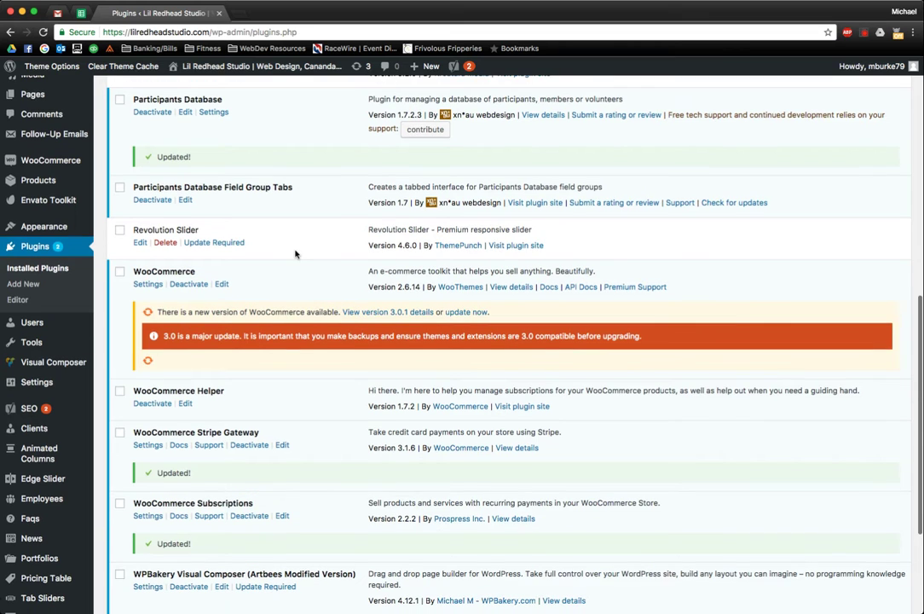